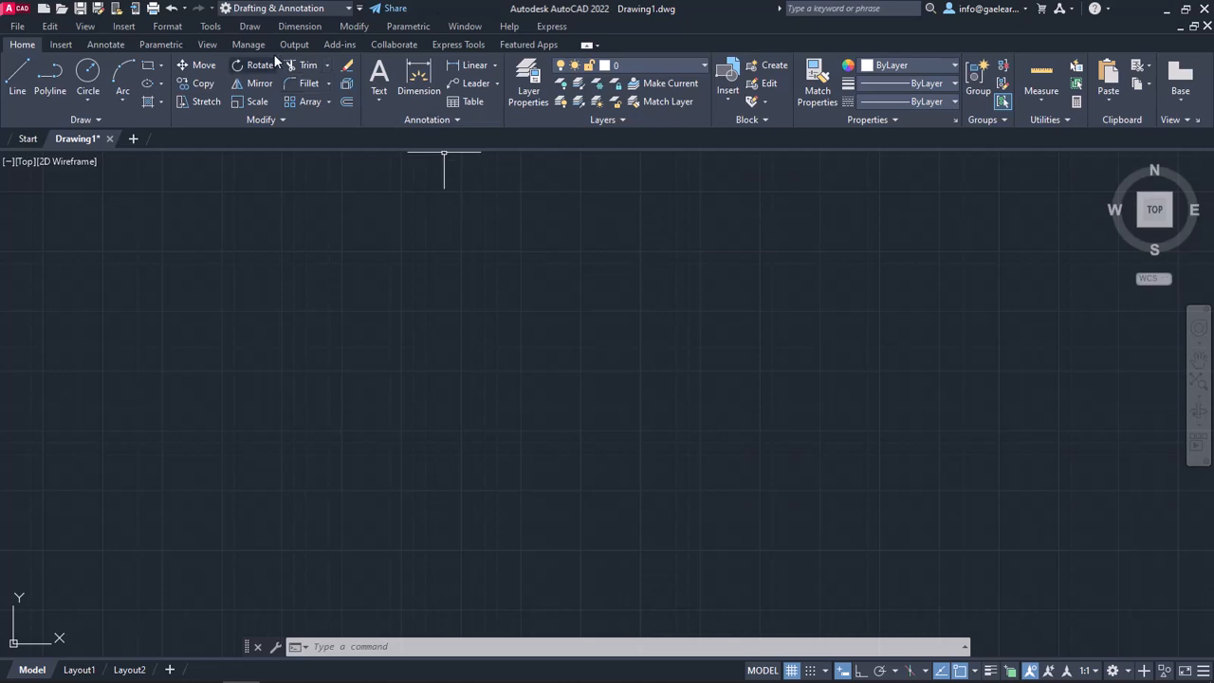
left_click(252, 26)
mouse_move(290, 299)
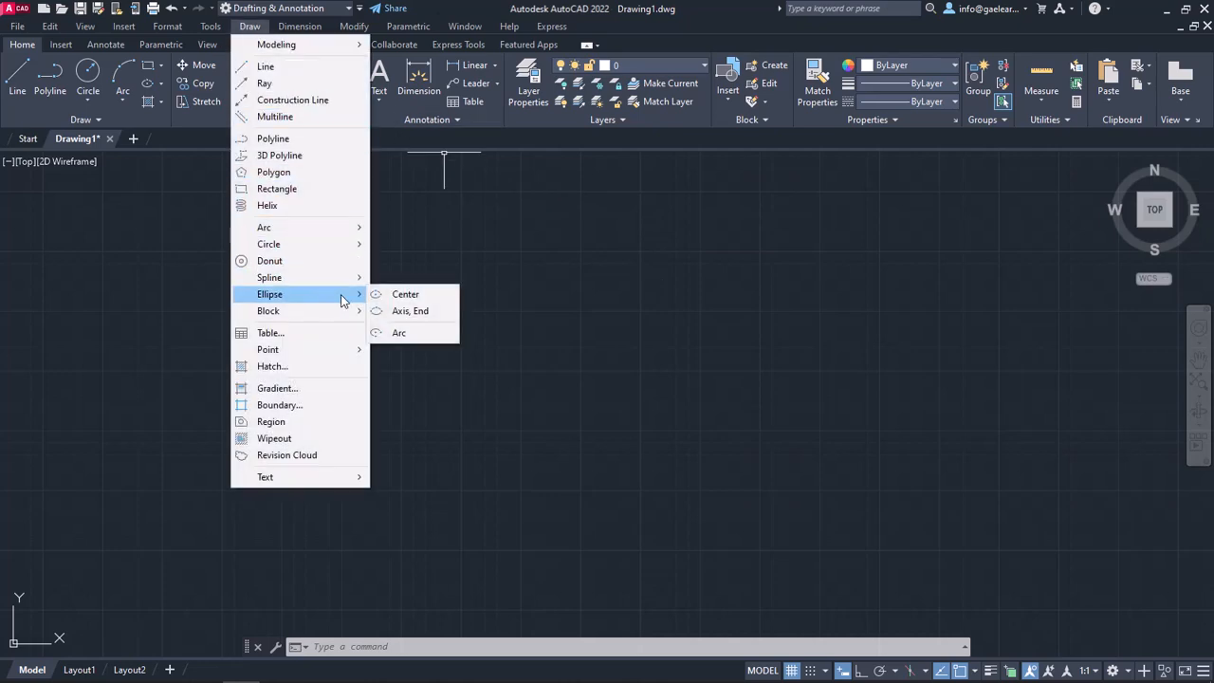
key("Escape")
key("Escape")
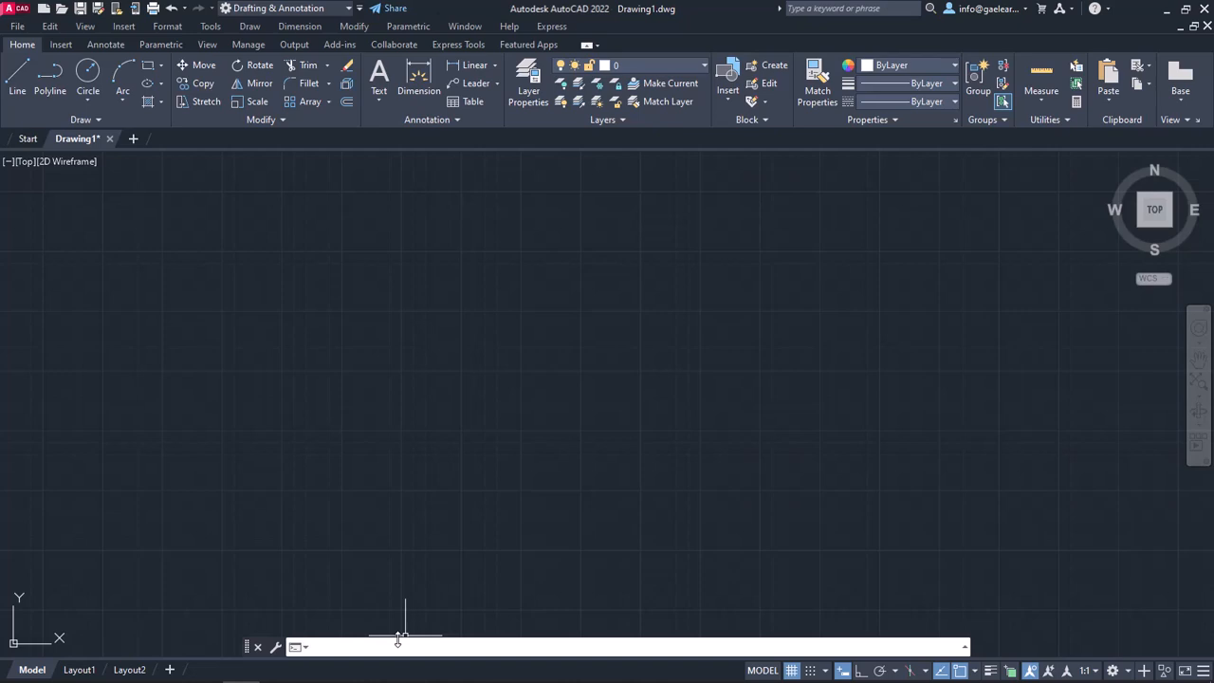
type("ELLips")
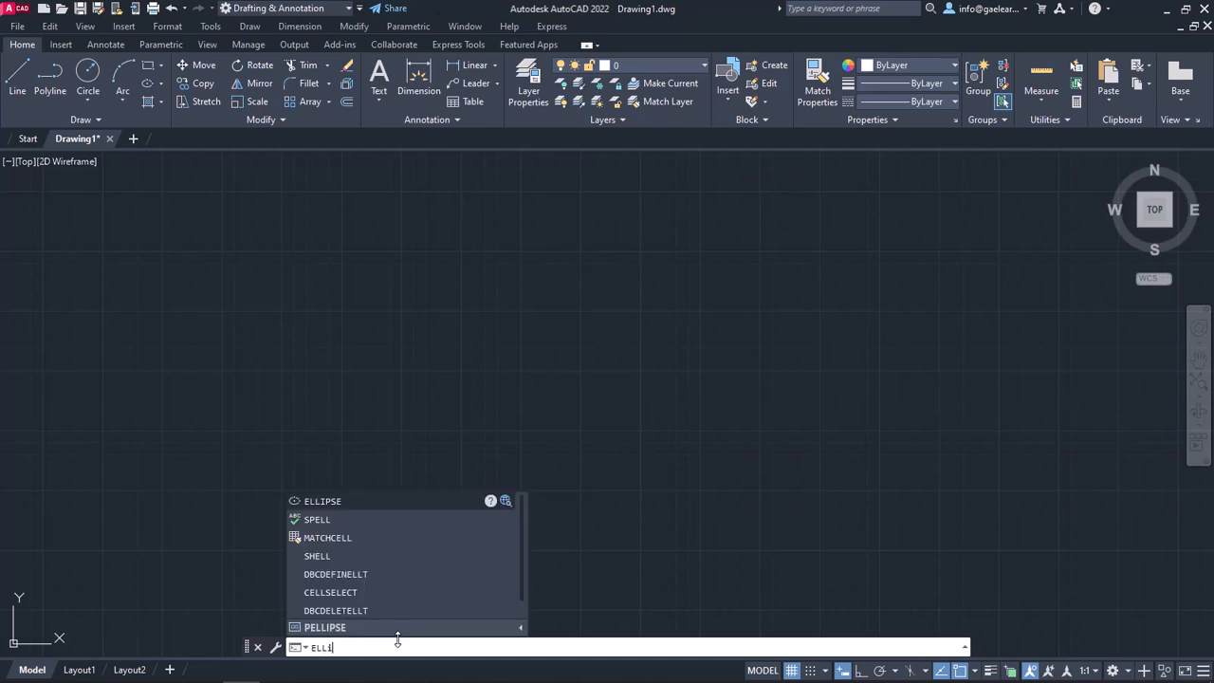
type("e")
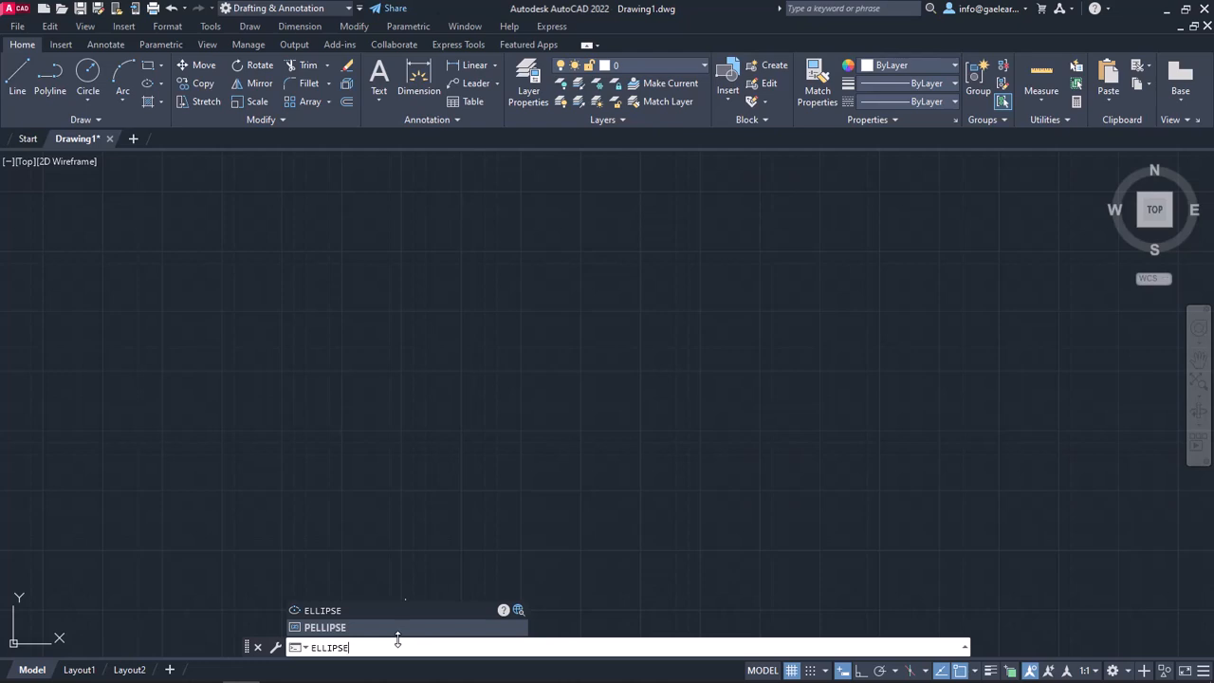
key("Return")
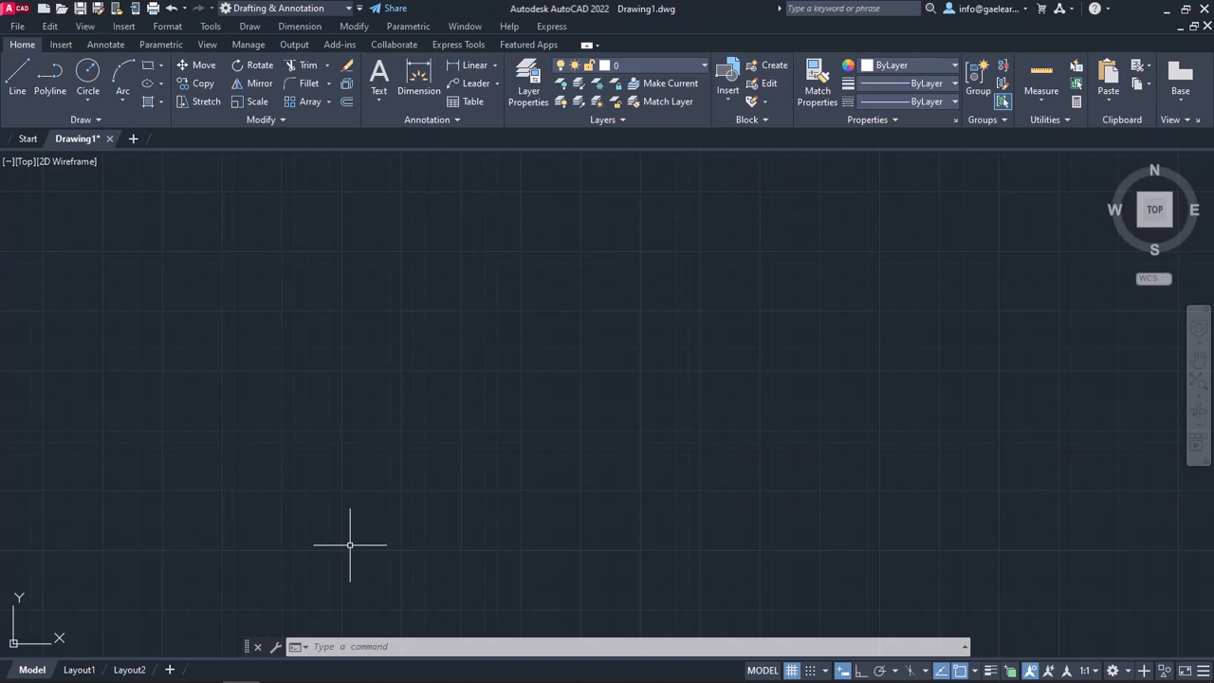
Draw a horizontal ellipse from its center with ortho on, using a 500 axis endpoint distance and 250 to the other axis
left_click(161, 87)
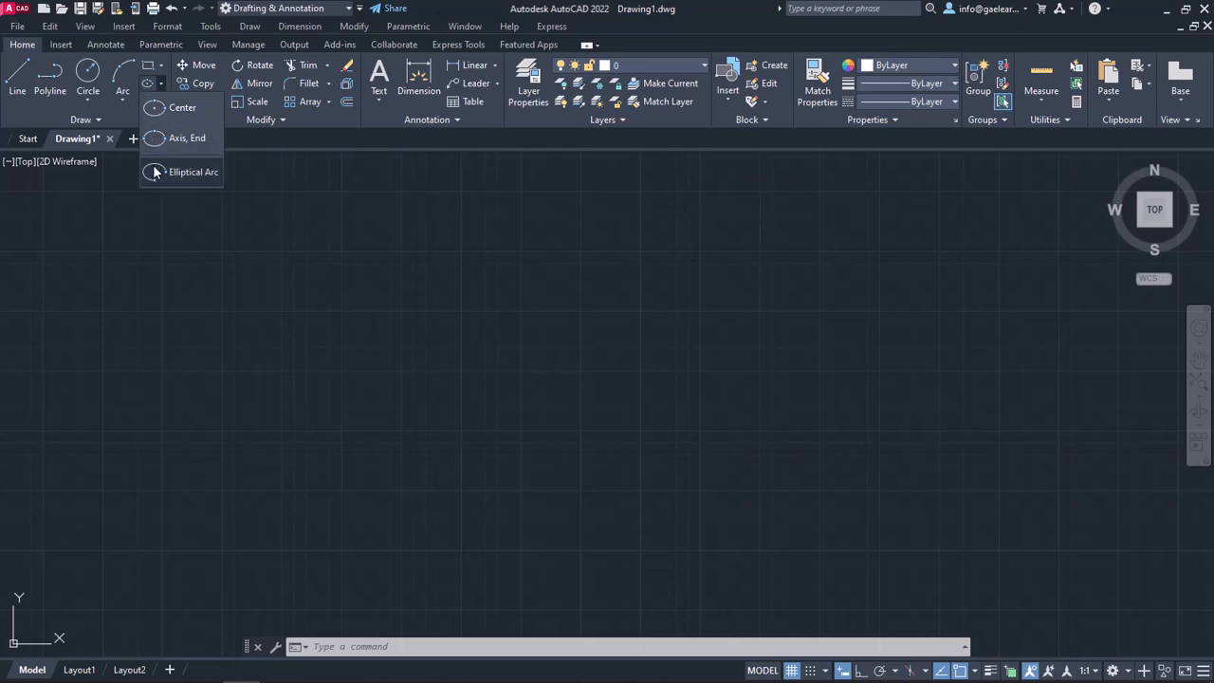
left_click(195, 110)
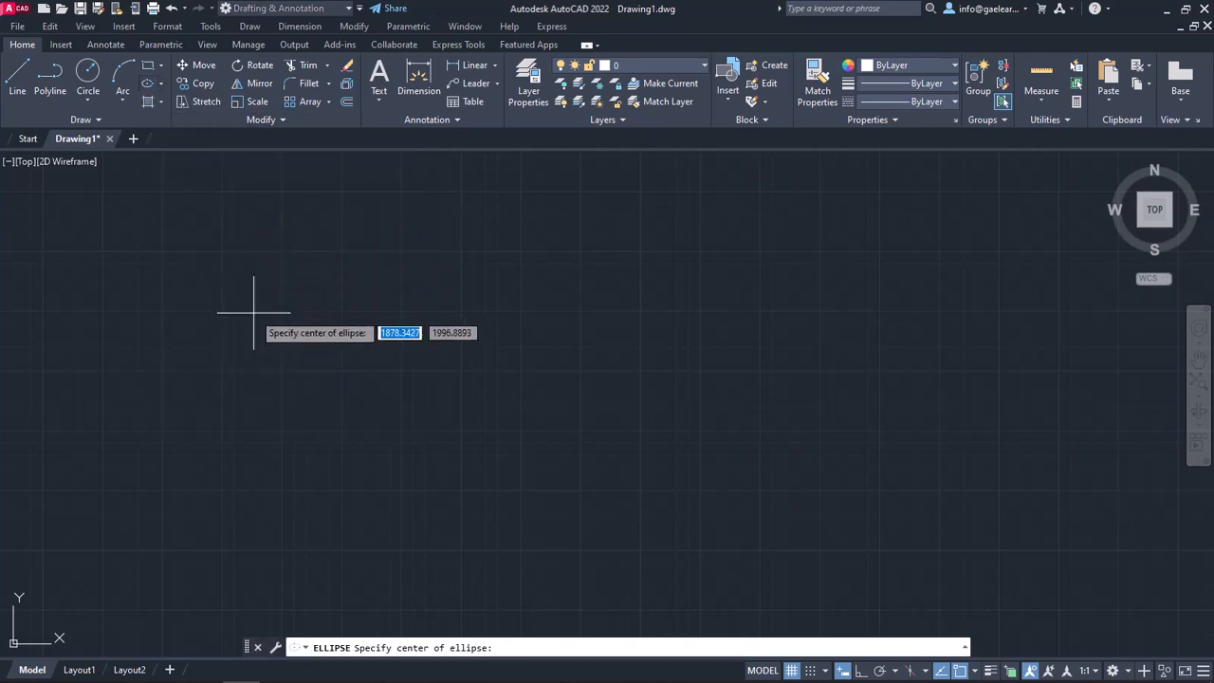
left_click(316, 406)
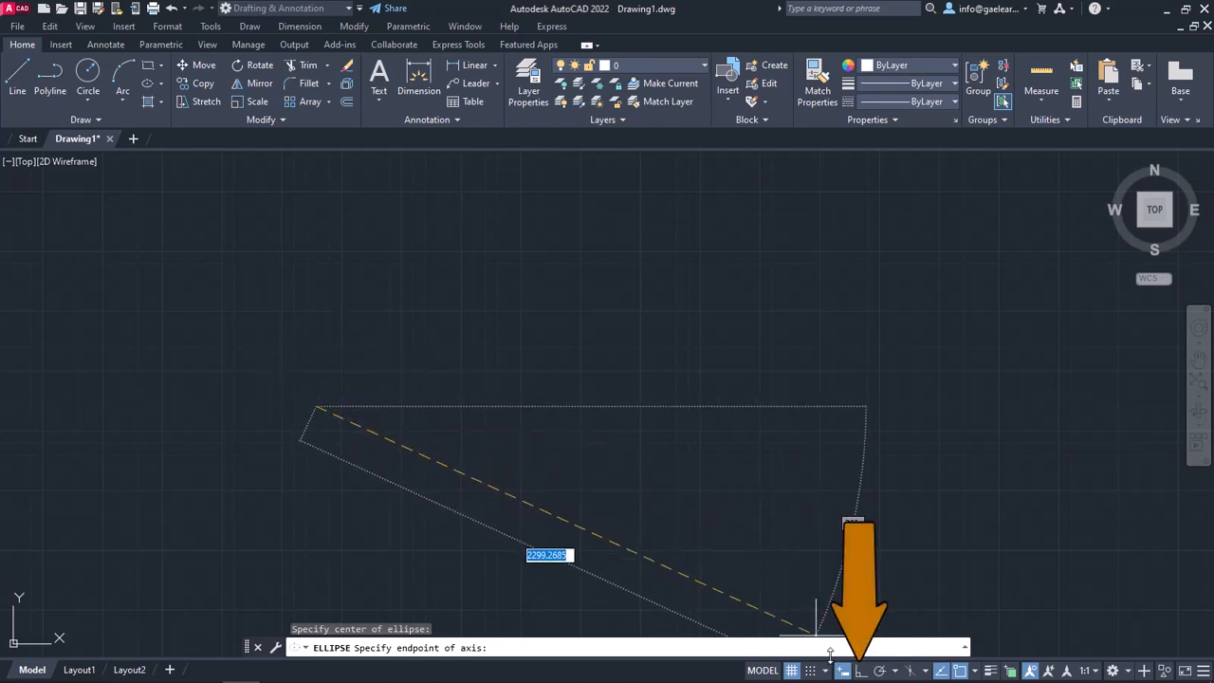
left_click(859, 671)
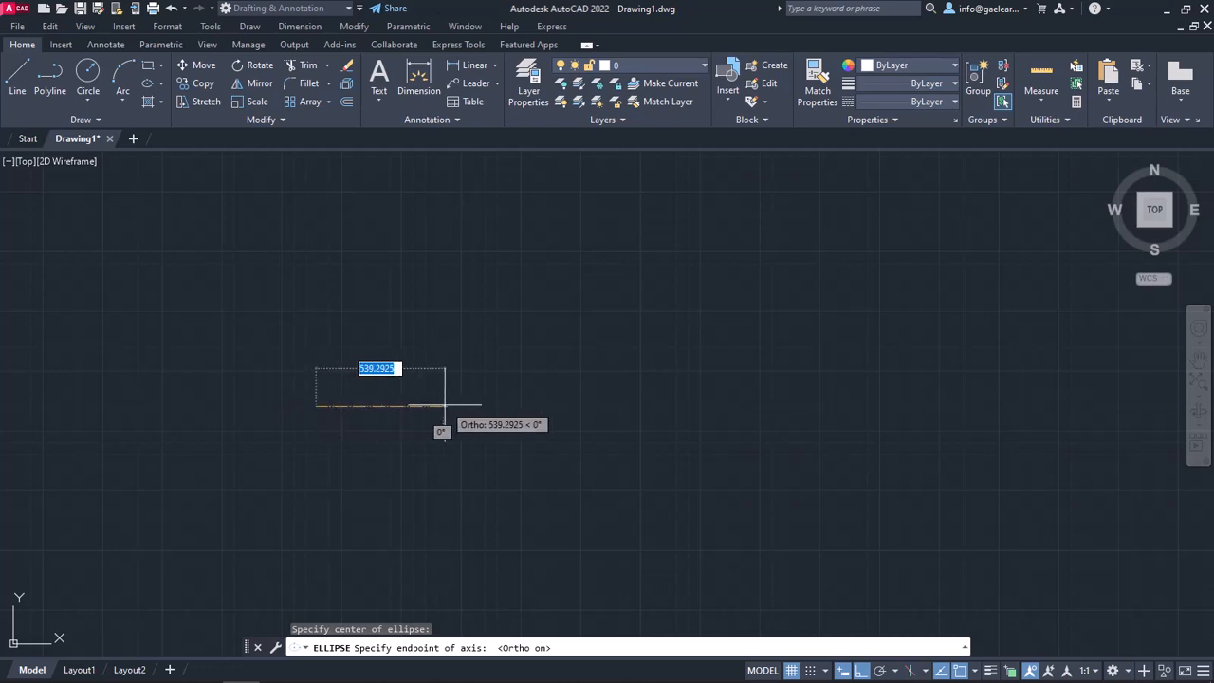
type("500")
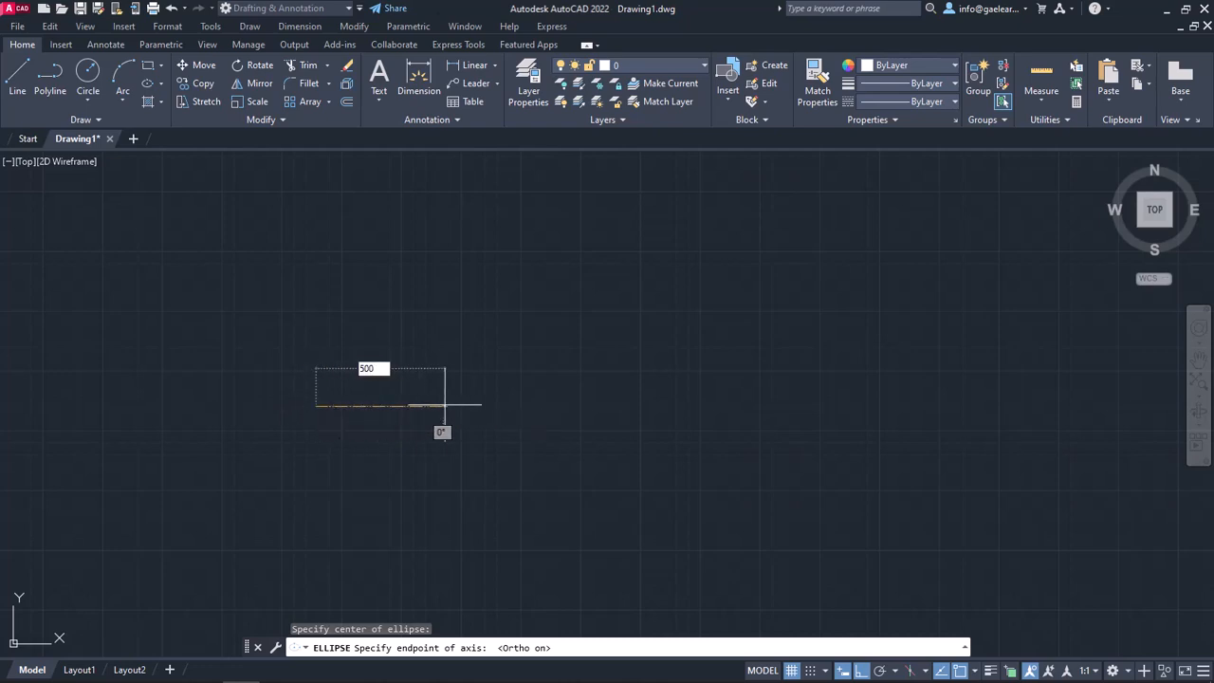
key("Return")
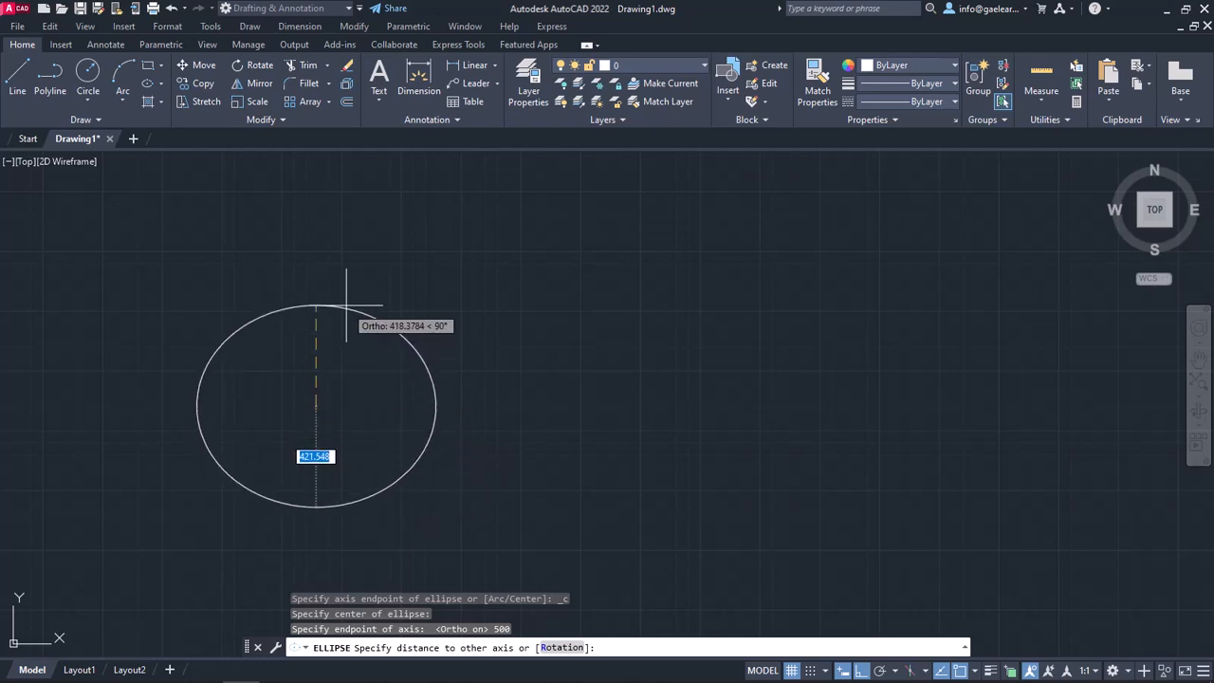
type("25")
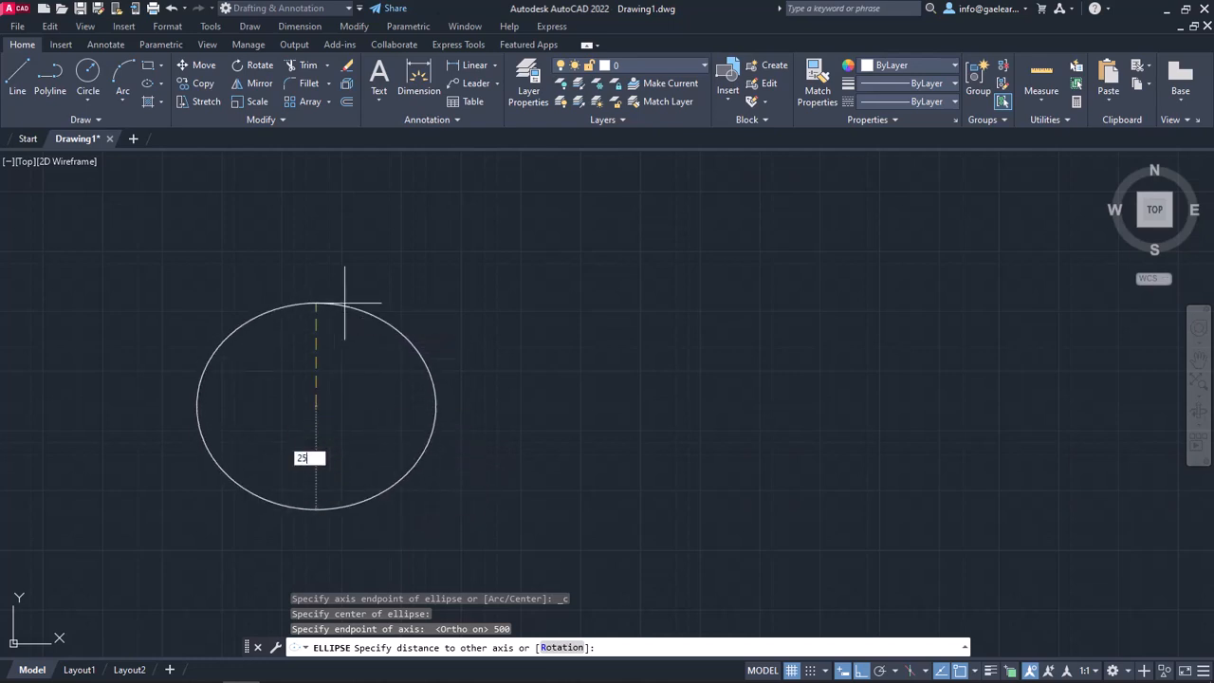
type("0")
key("Return")
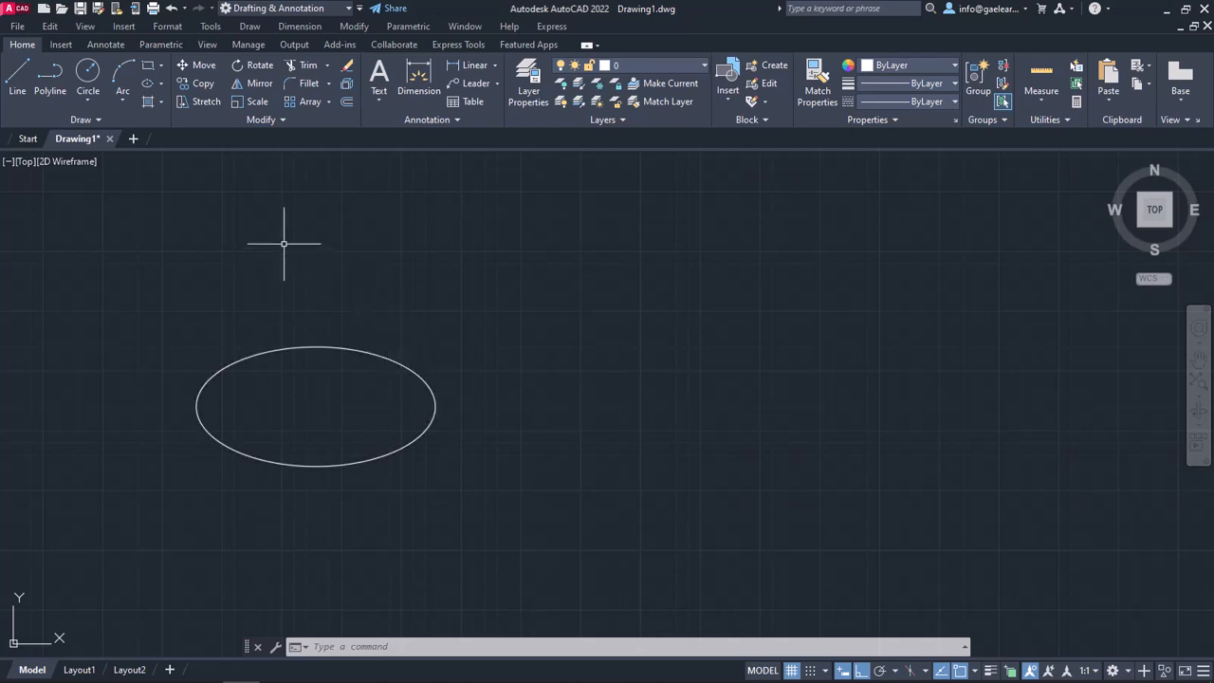
Draw a second horizontal ellipse beside the first with the Axis, End method, axis length 1000 and other axis distance 250
left_click(163, 85)
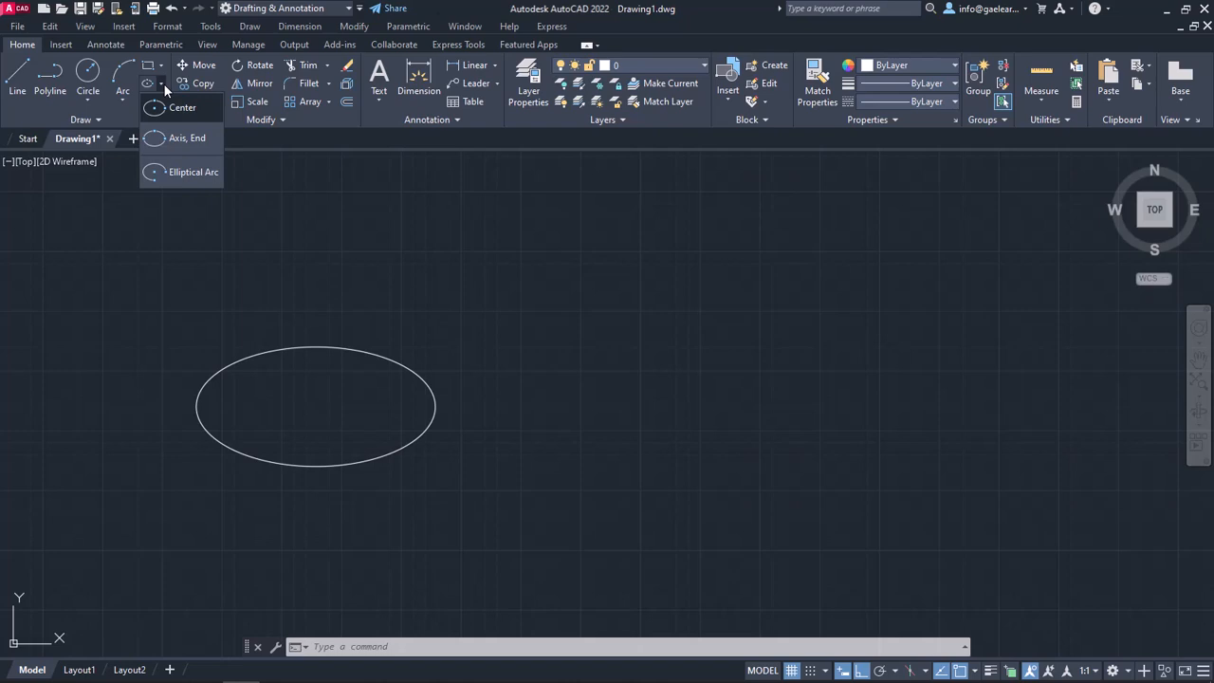
left_click(183, 140)
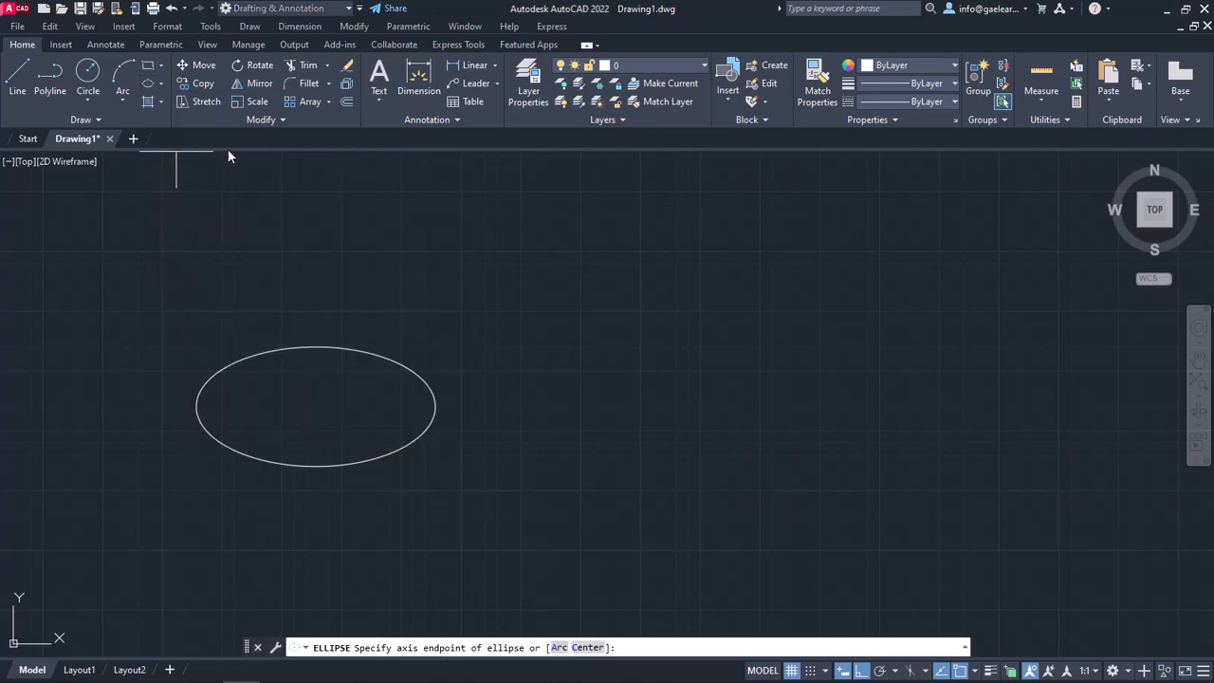
left_click(543, 402)
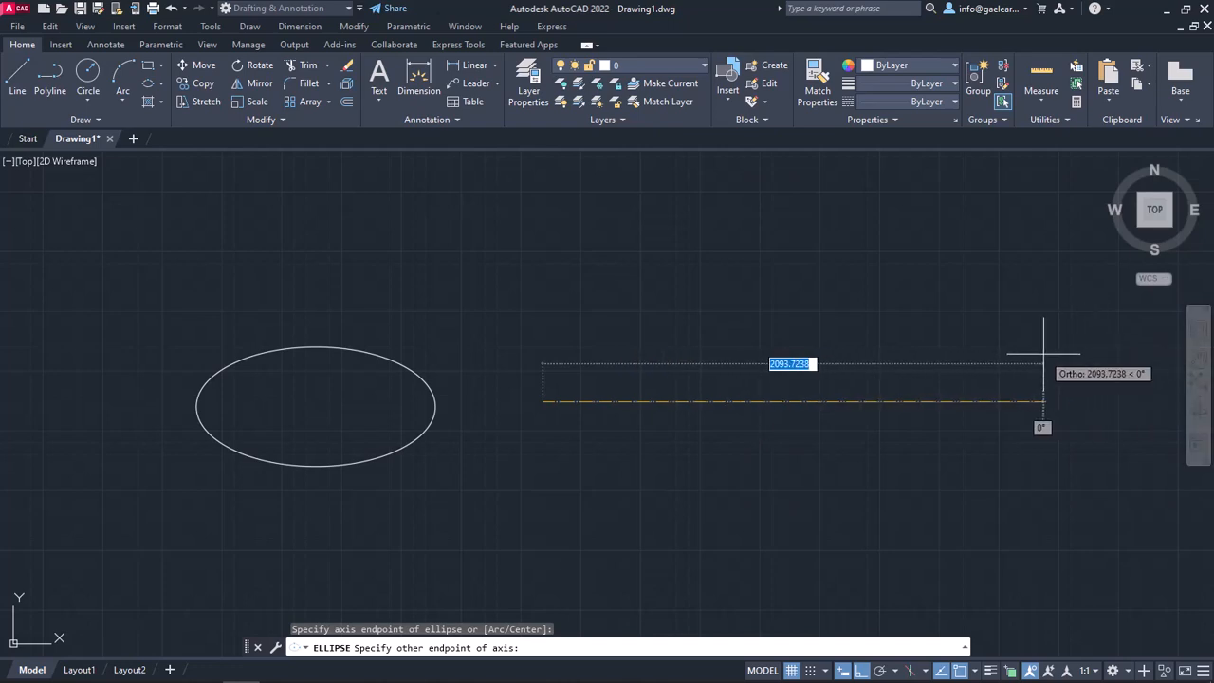
type("100")
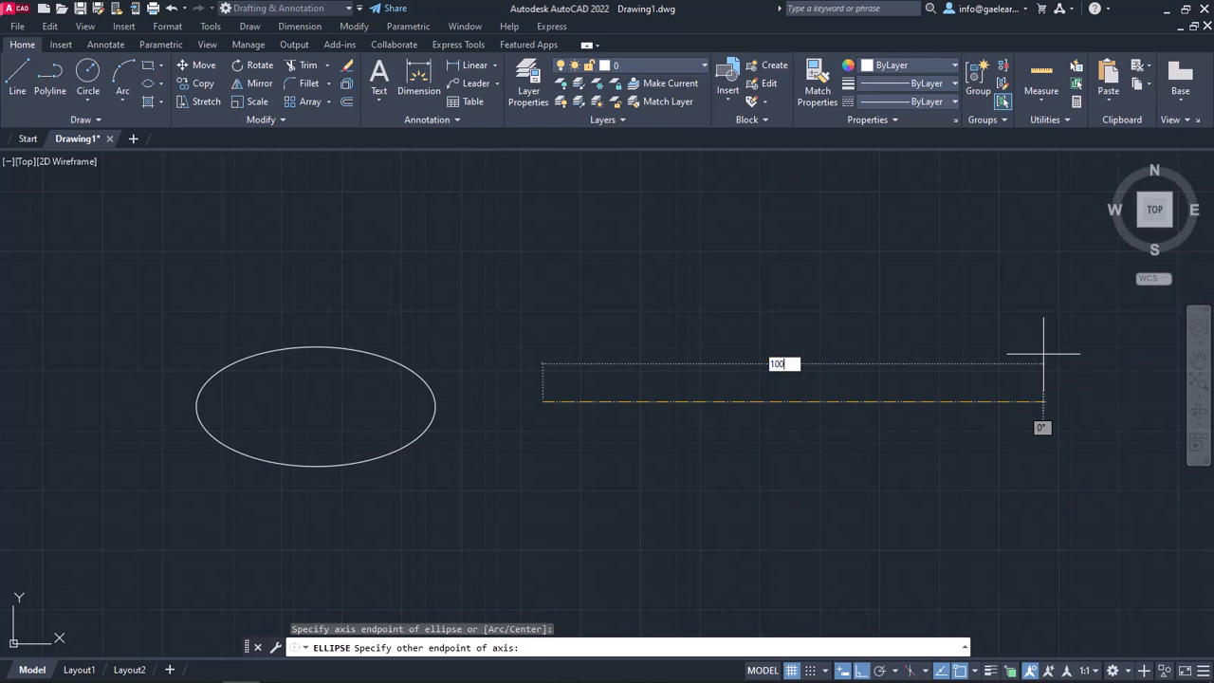
type("0")
key("Return")
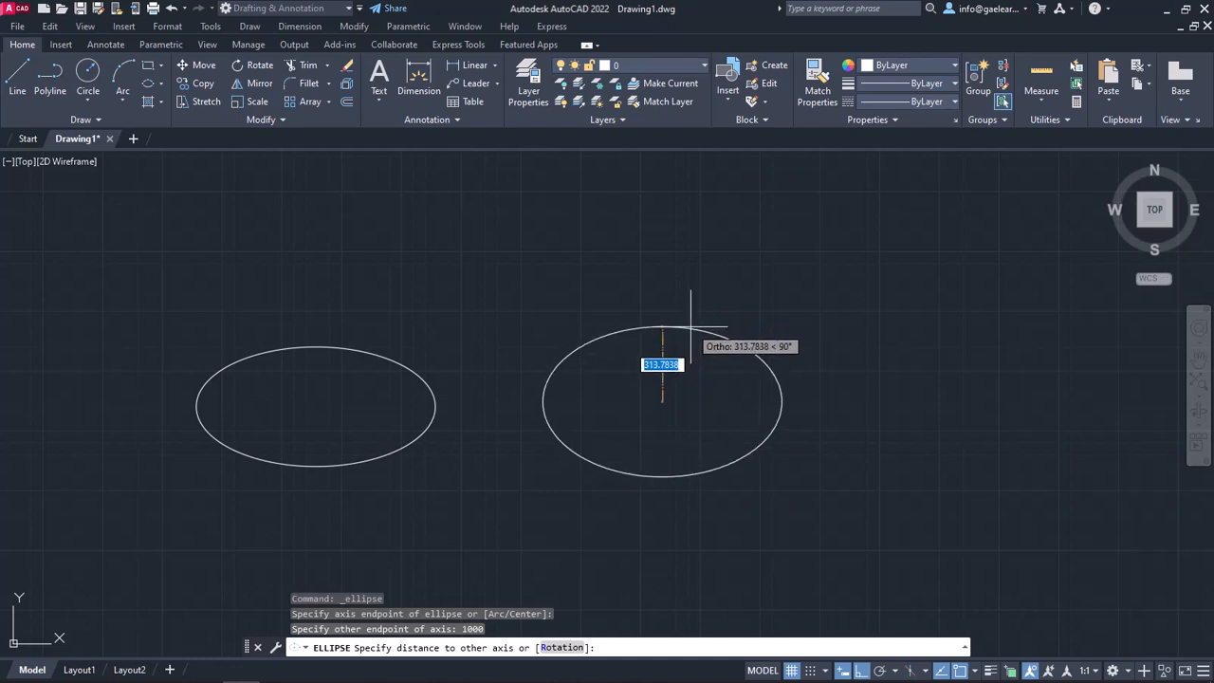
type("250")
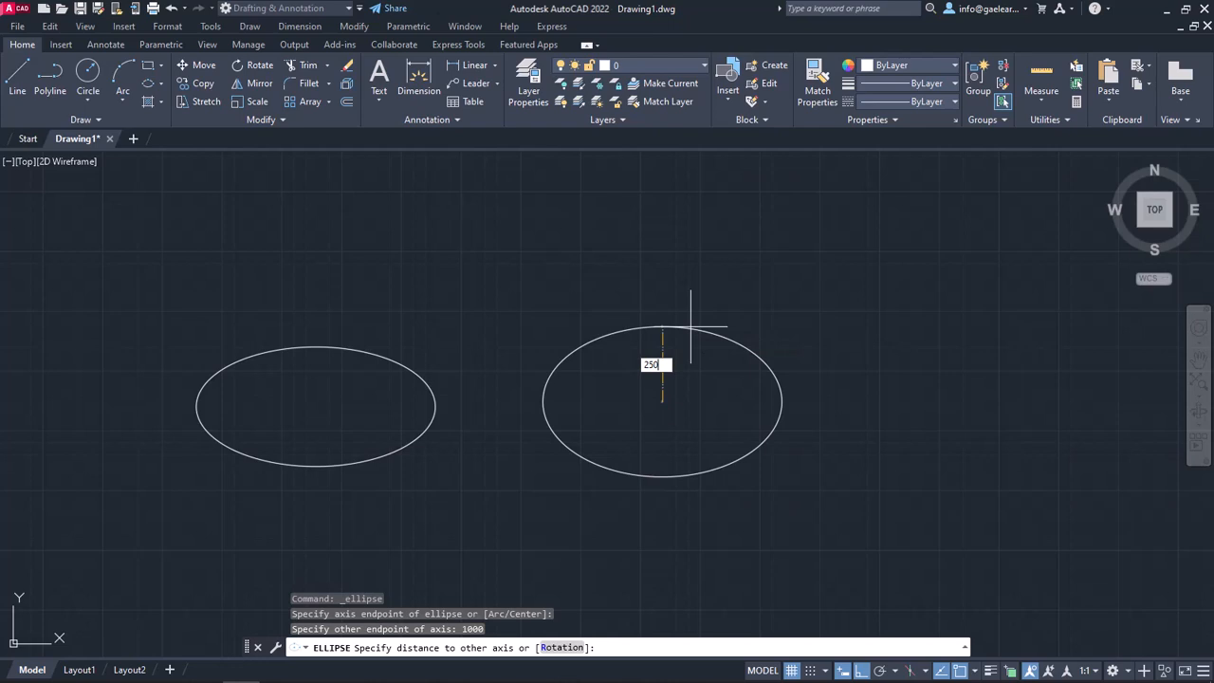
key("Return")
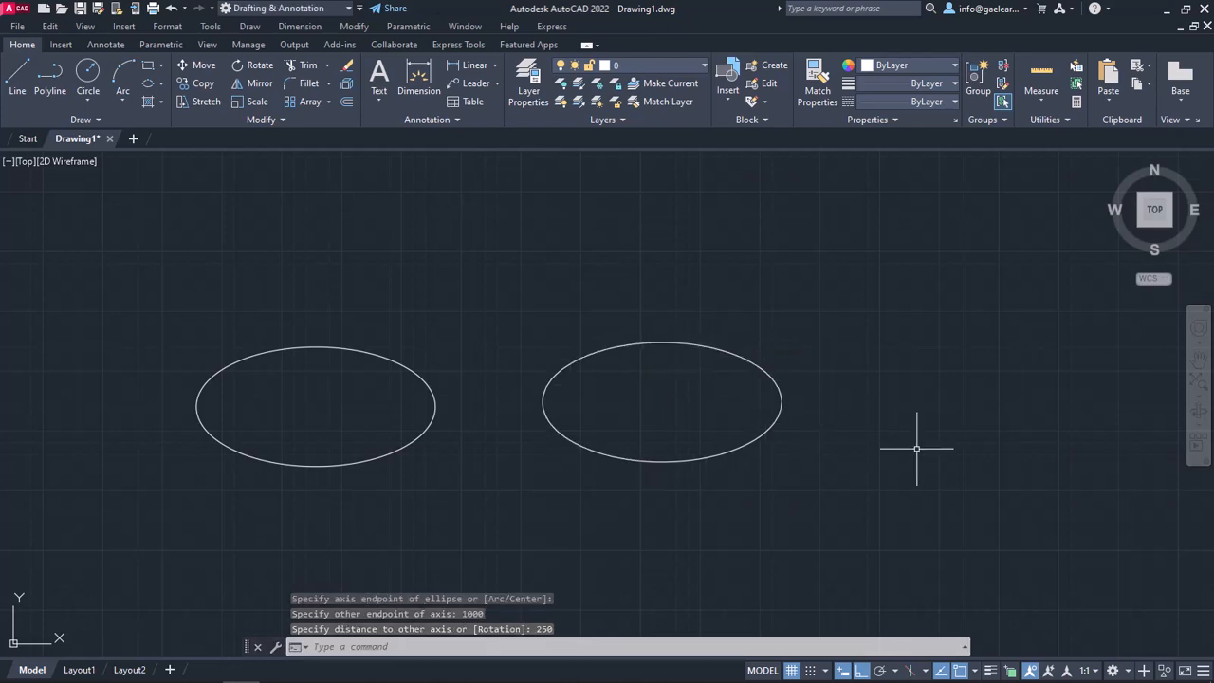
Draw a vertical ellipse beside the second one with the Axis, End method, axis length 1000 and other axis distance 250
middle_click_drag(916, 448, 799, 447)
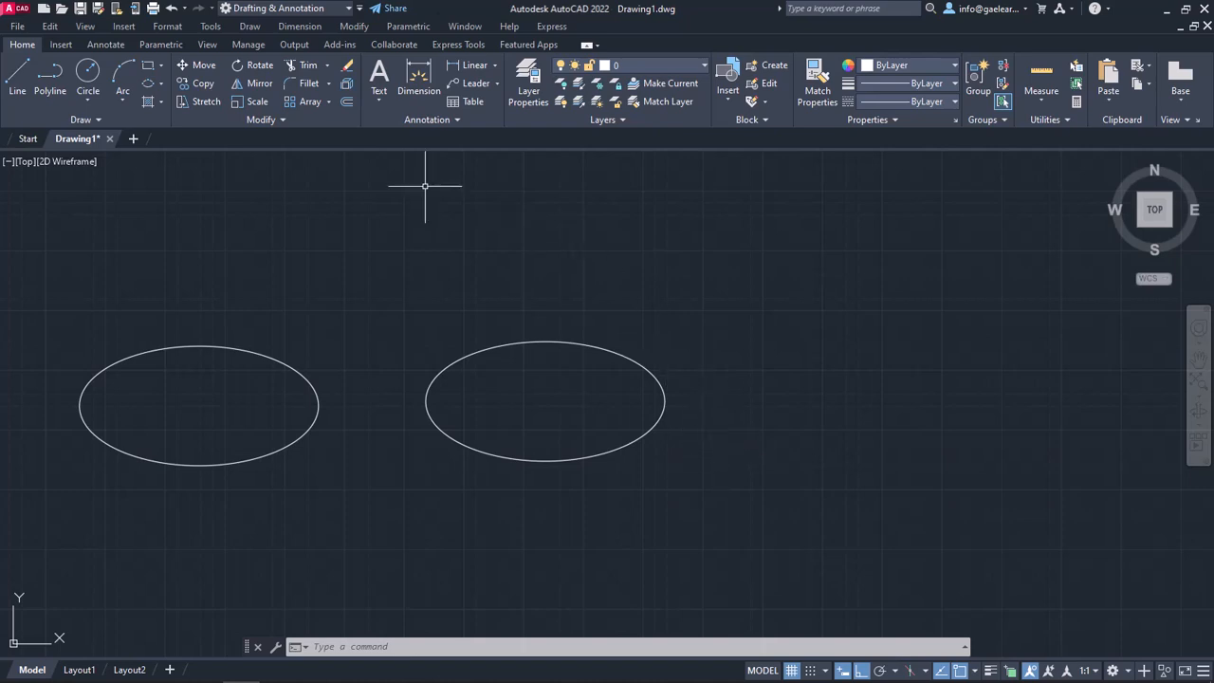
left_click(161, 84)
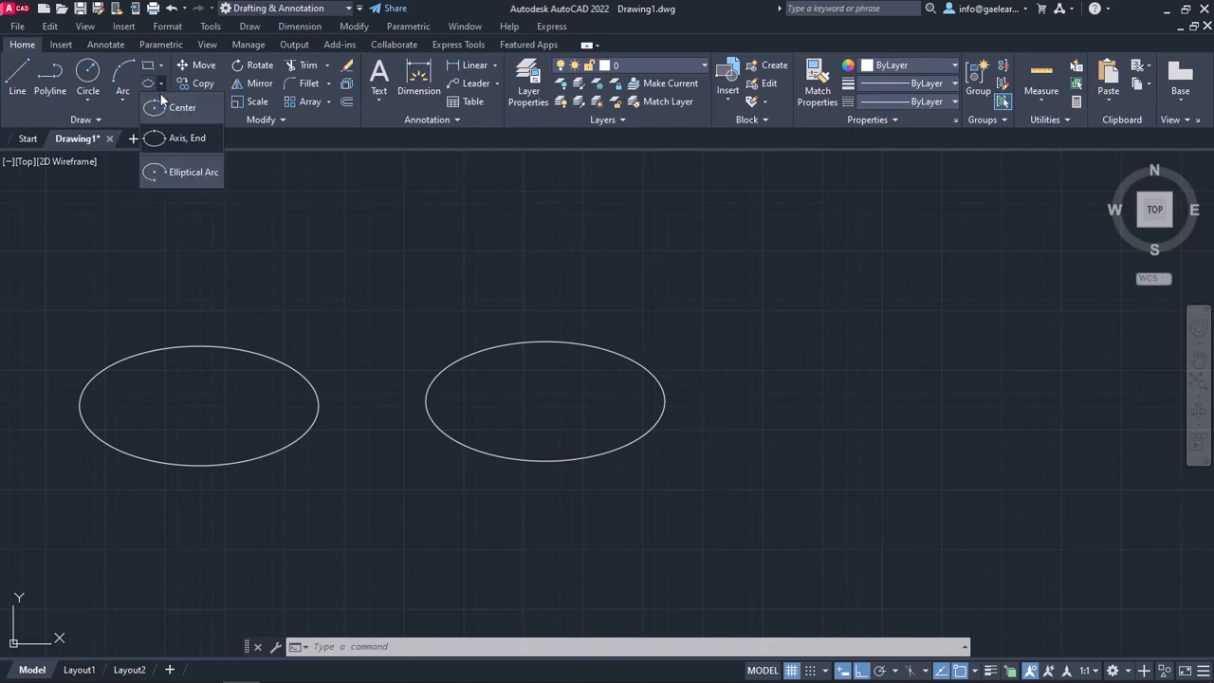
left_click(165, 134)
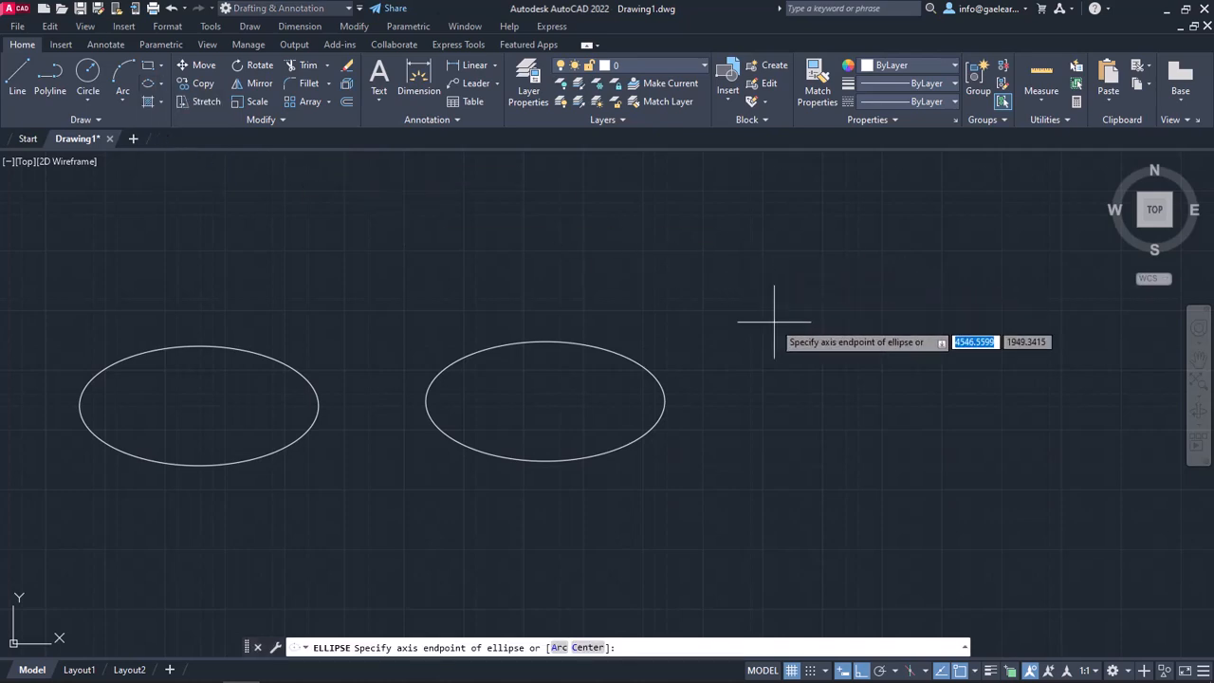
left_click(829, 538)
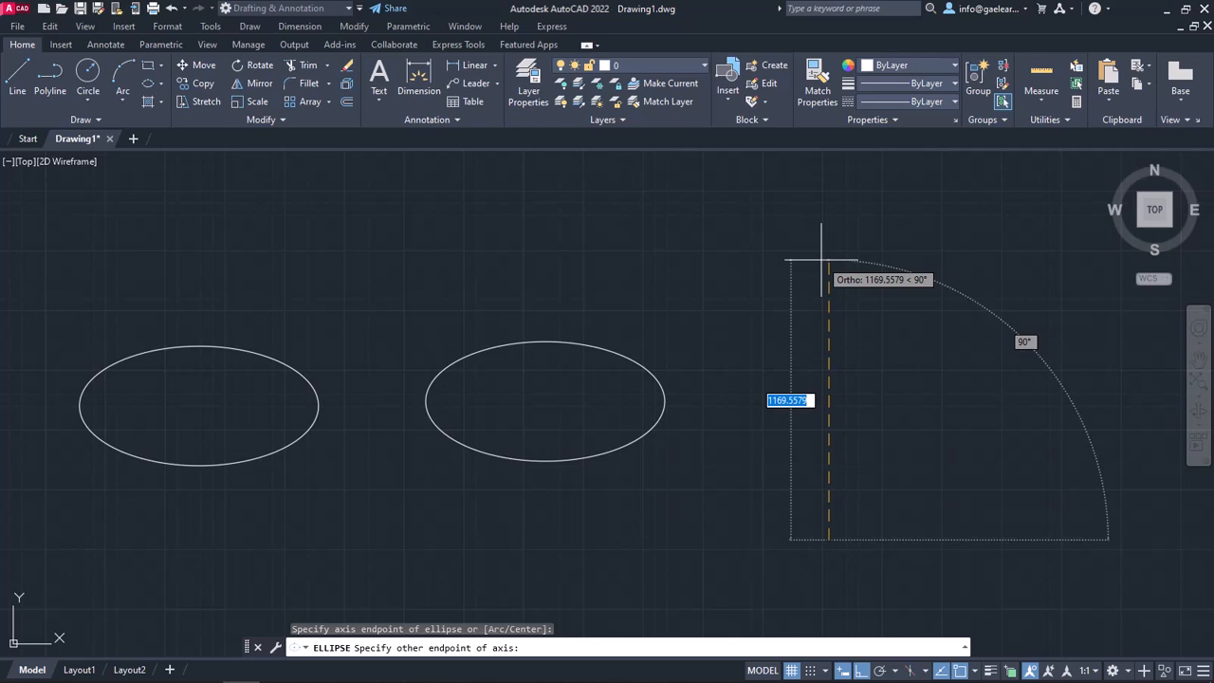
type("1000")
key("Return")
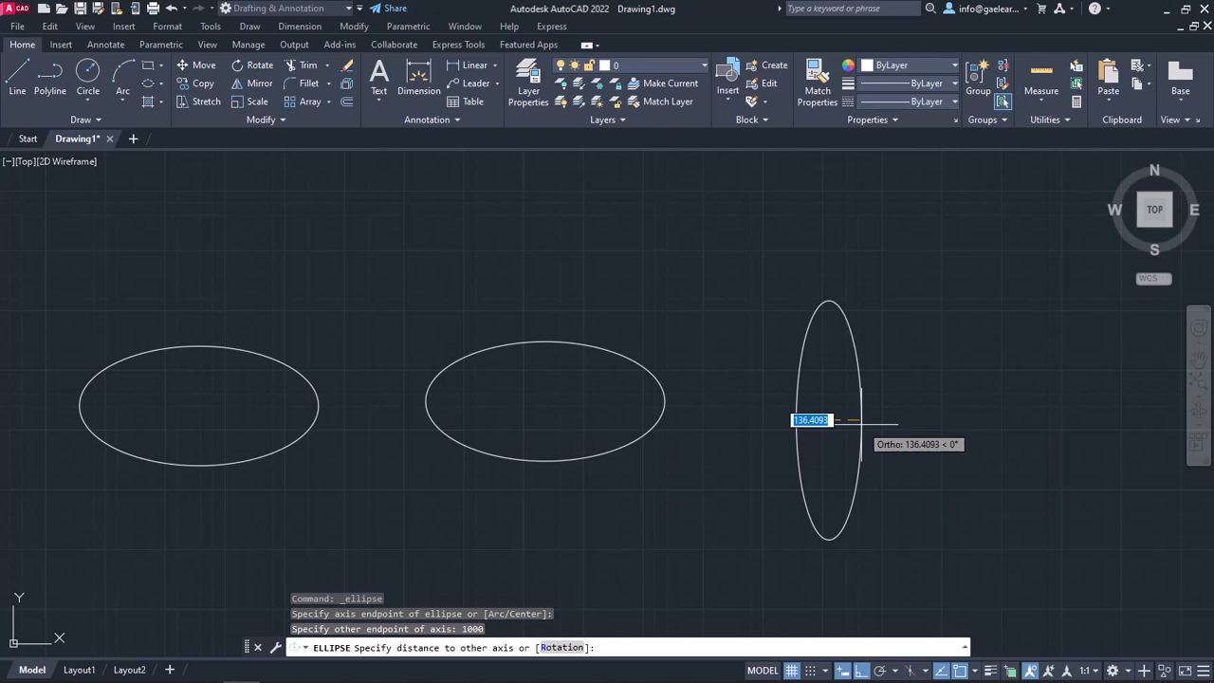
type("250")
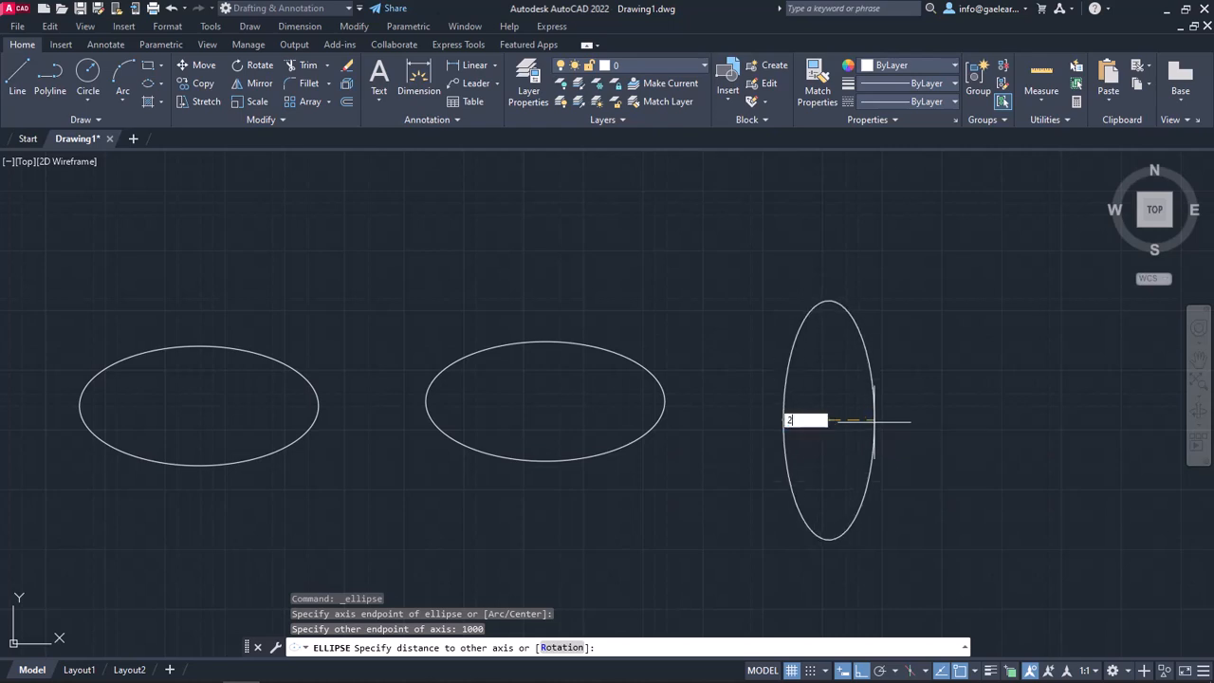
key("Return")
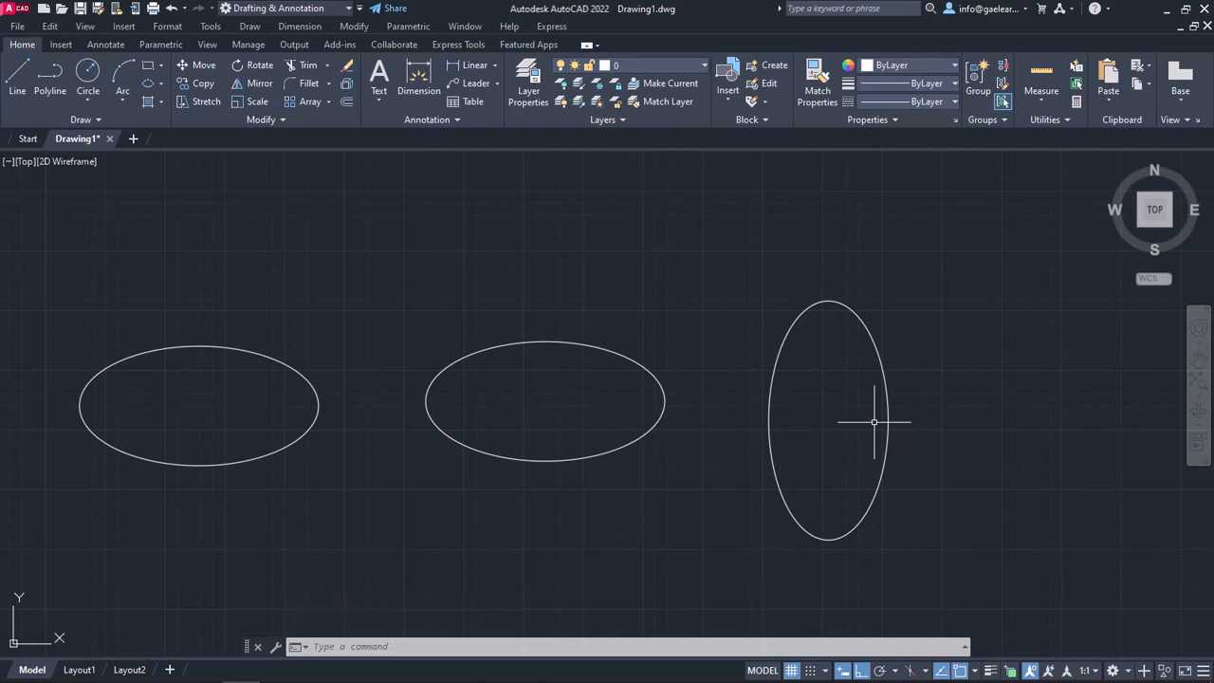
left_click(160, 84)
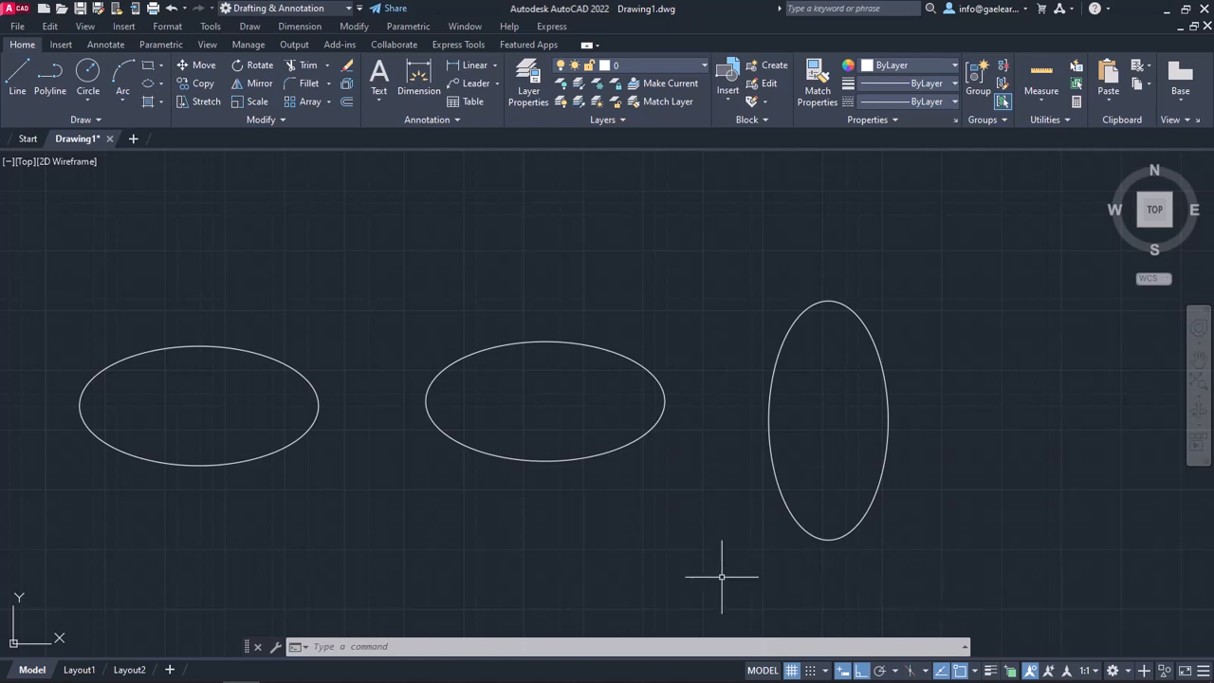
left_click(15, 76)
key("Escape")
key("Escape")
Check the object snap modes and start a line at the vertical ellipse's center
left_click(13, 72)
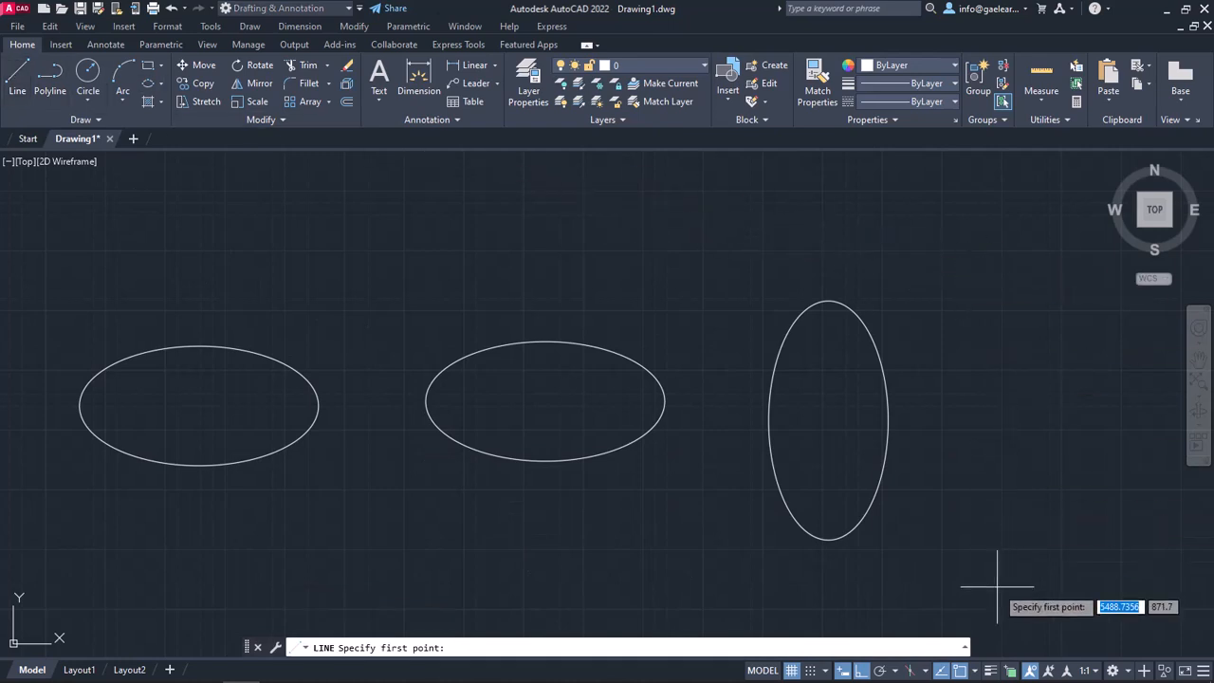
left_click(977, 669)
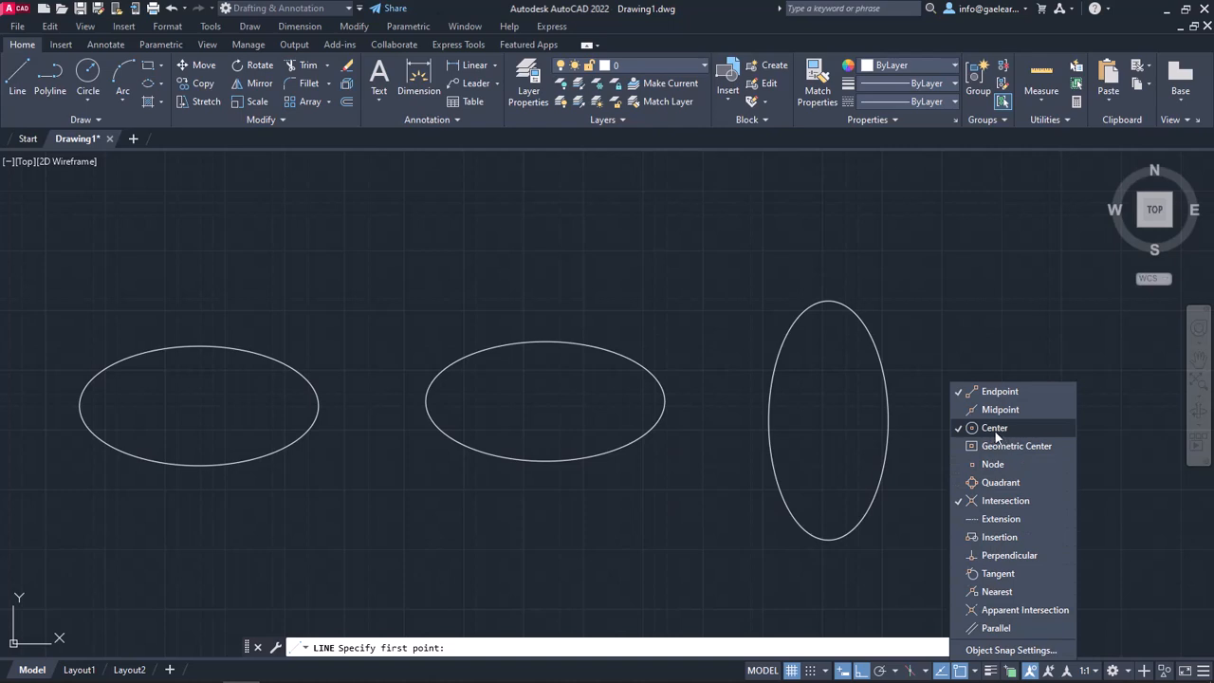
left_click(829, 419)
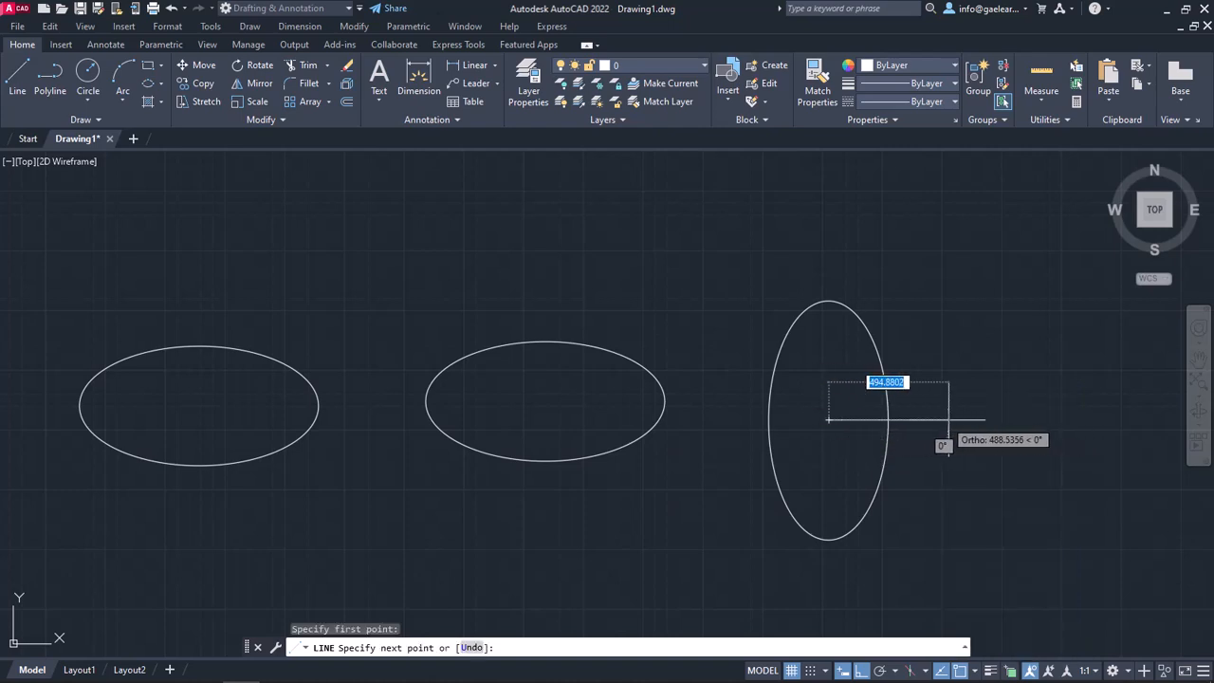